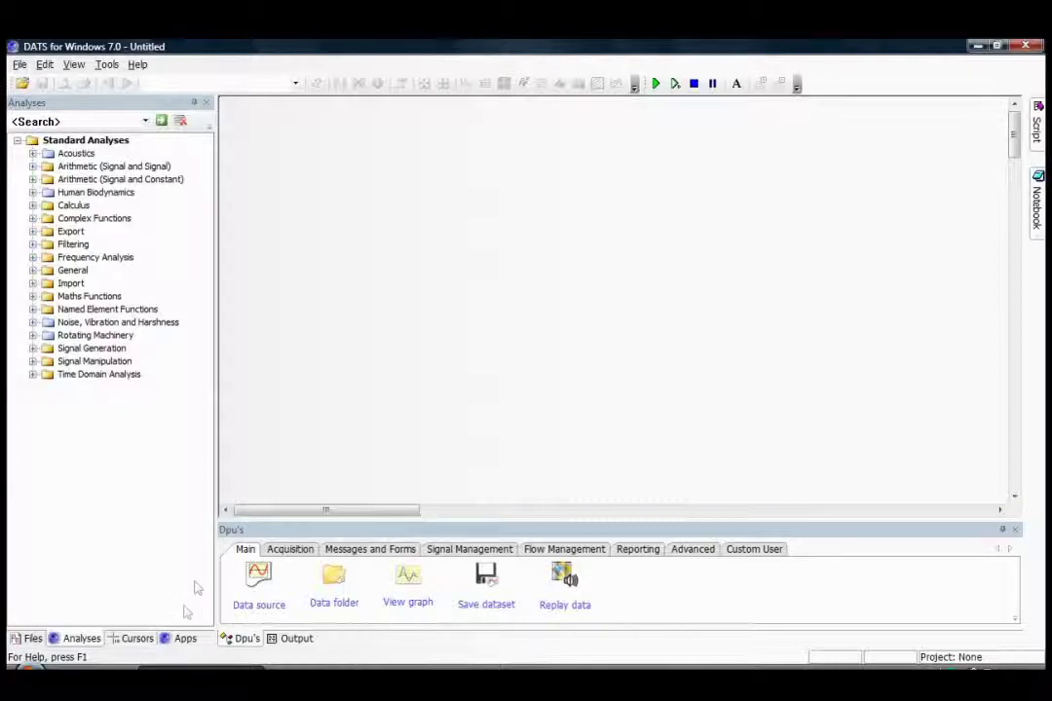
Switch the left panel from Analyses to the Apps list.
click(183, 639)
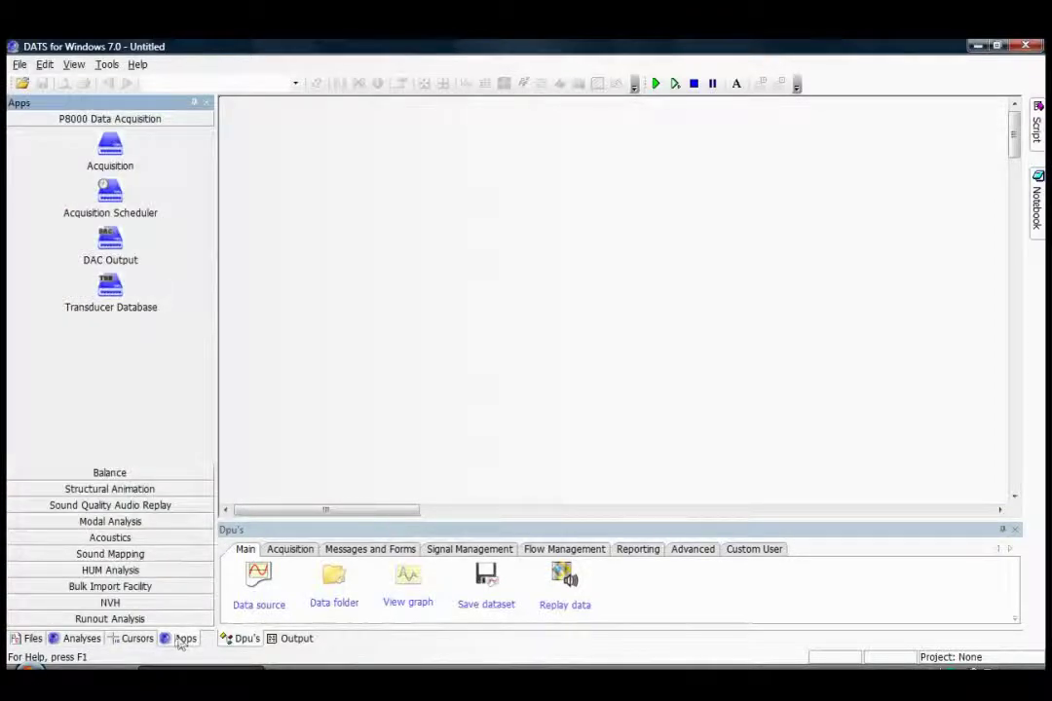
Launch the Runout app from the Runout Analysis group.
click(137, 620)
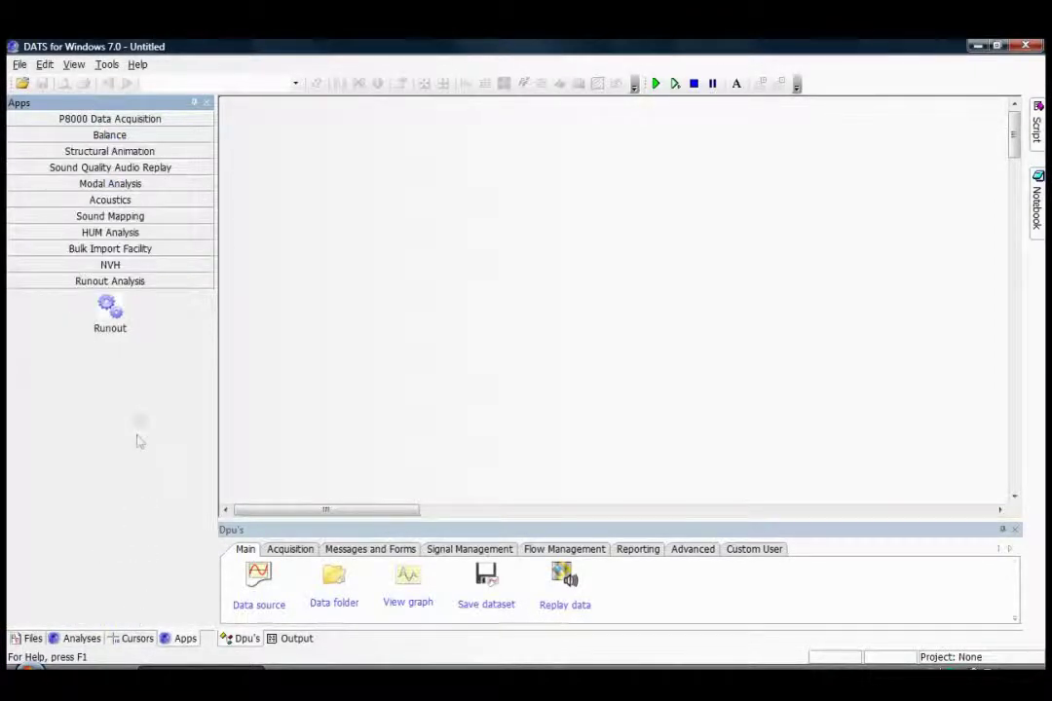
double_click(115, 314)
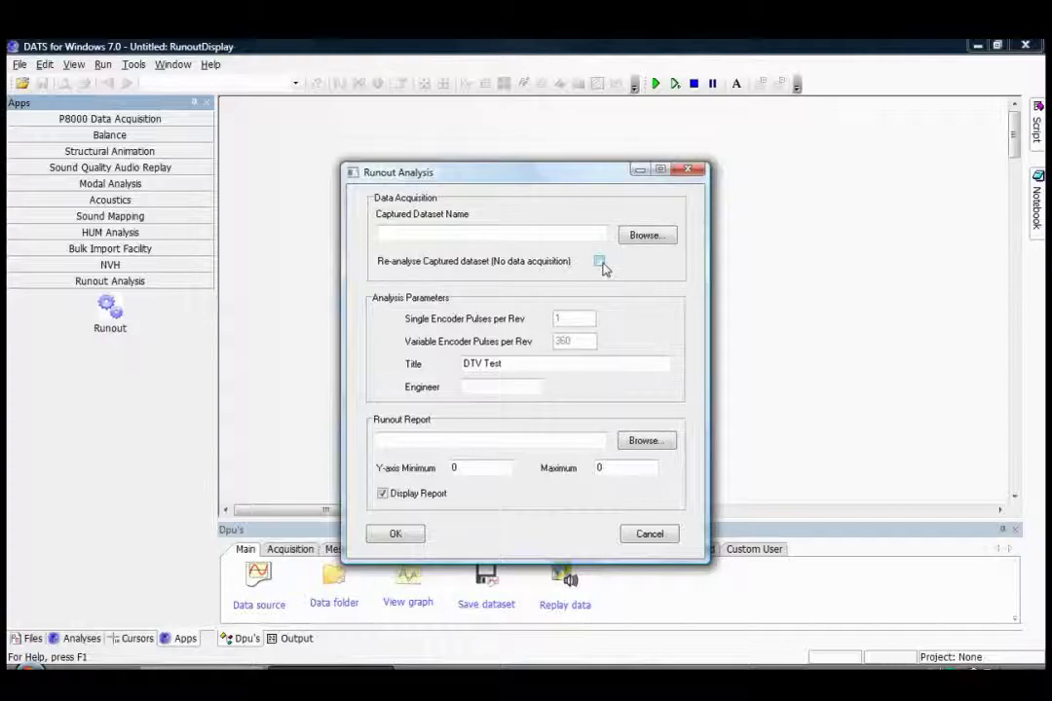
Select RunoutData in the RunOut - DTV folder as the captured dataset.
click(646, 236)
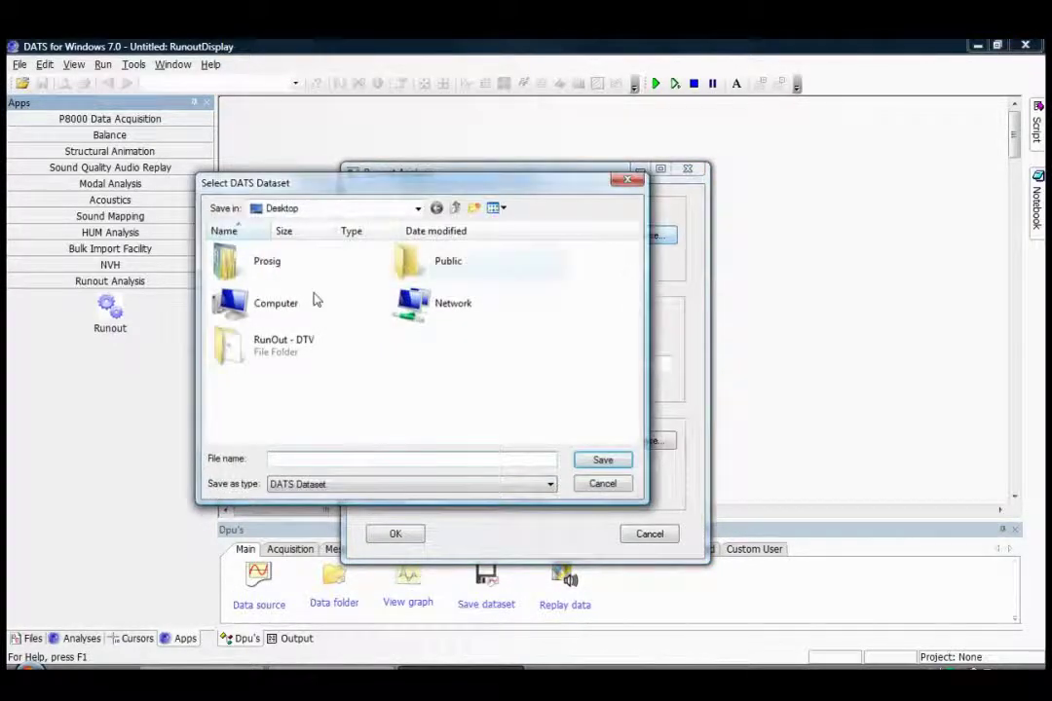
double_click(231, 358)
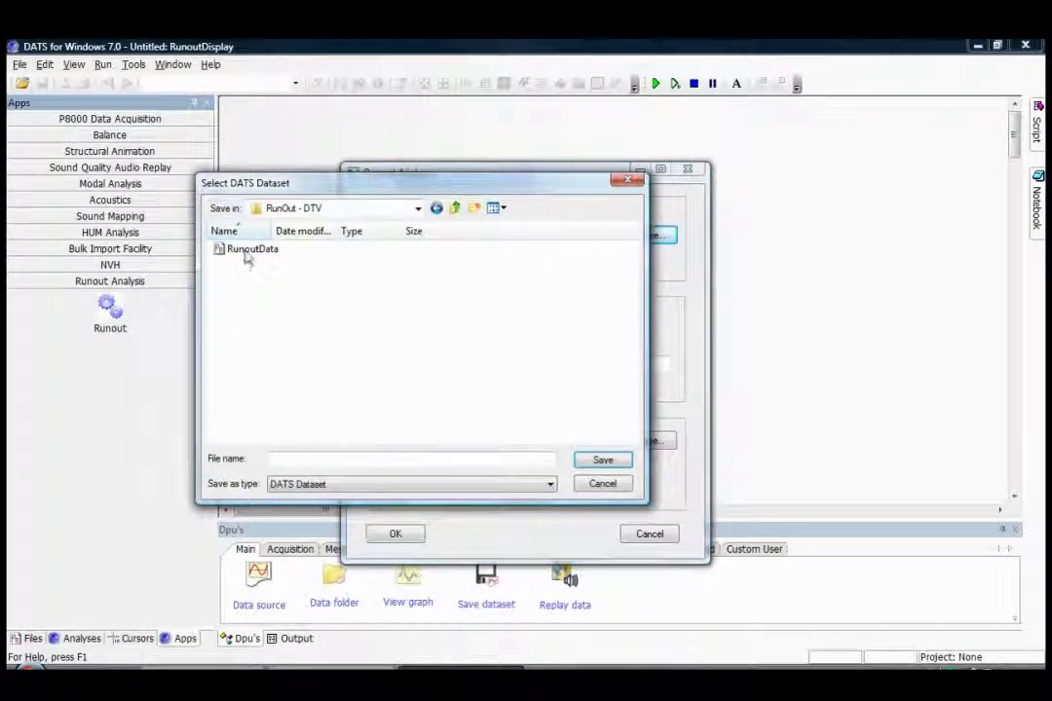
double_click(246, 252)
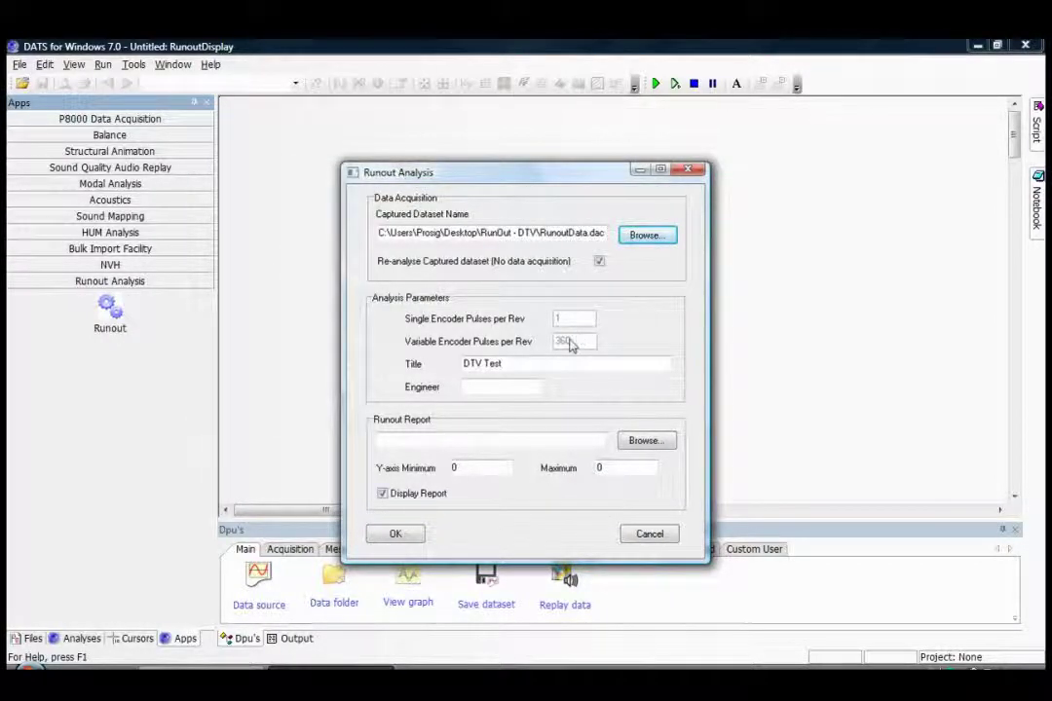
Extend the title to 'DTV Test Report' and enter the engineer name.
click(536, 363)
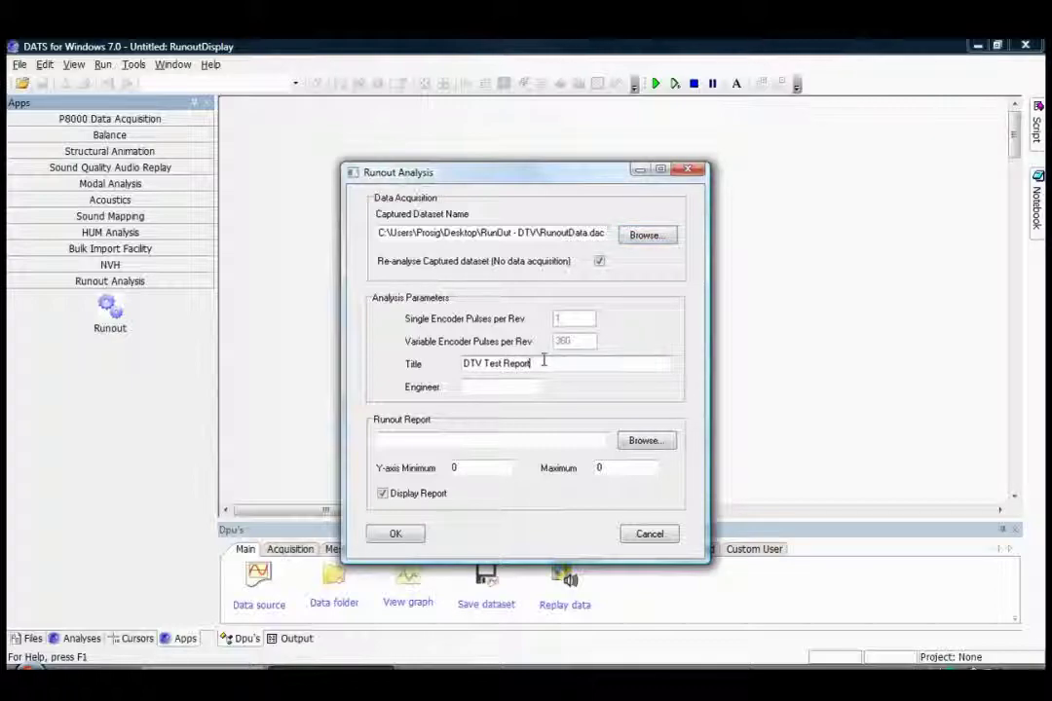
click(514, 386)
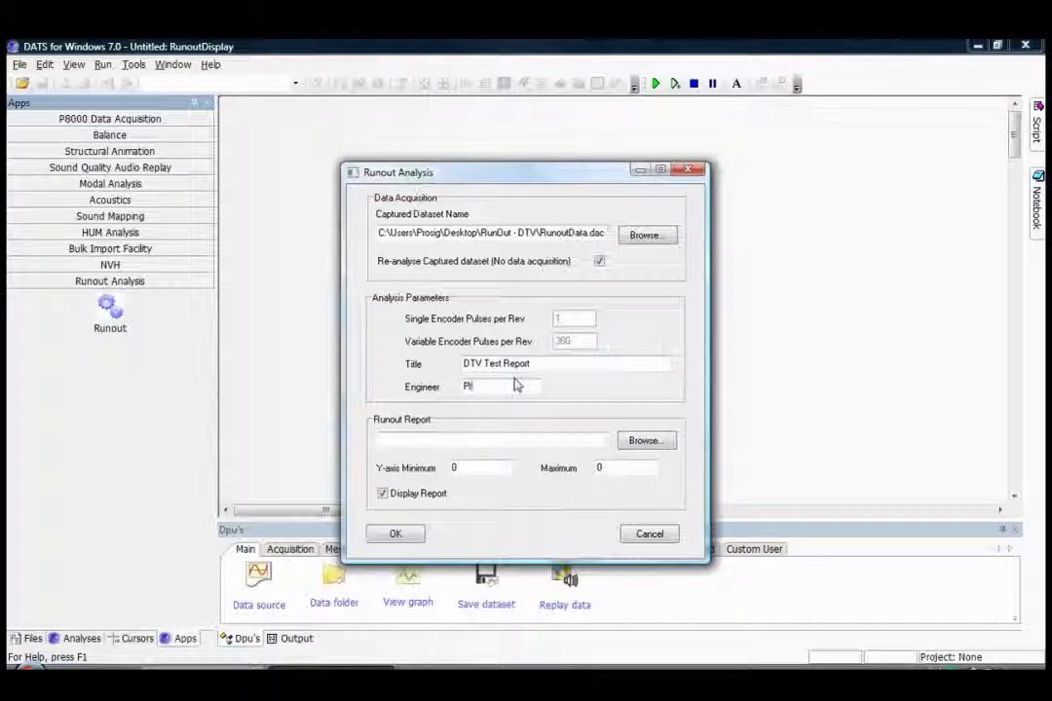
text(Prosig)
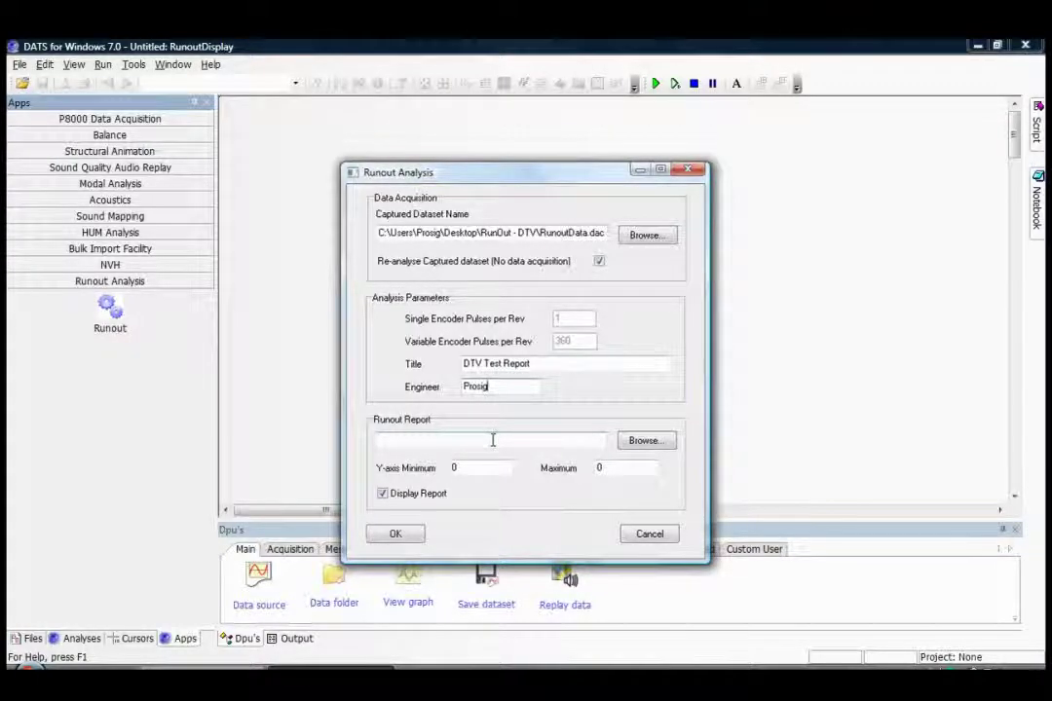
Save the runout report as Report.doc in the RunOut - DTV folder.
click(658, 446)
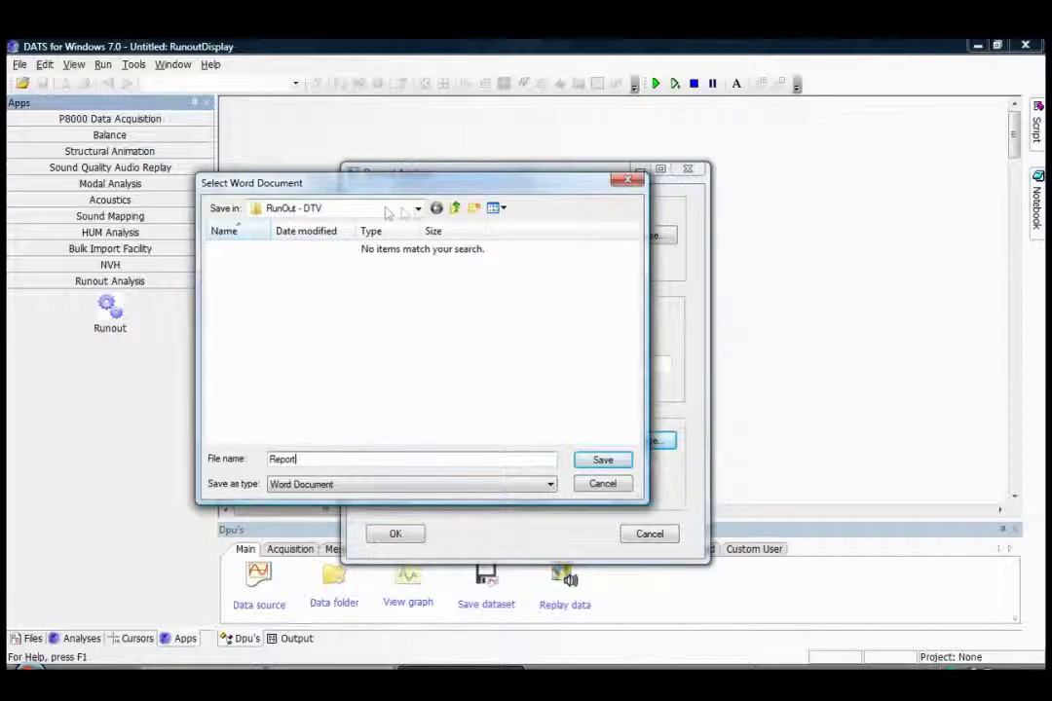
click(418, 209)
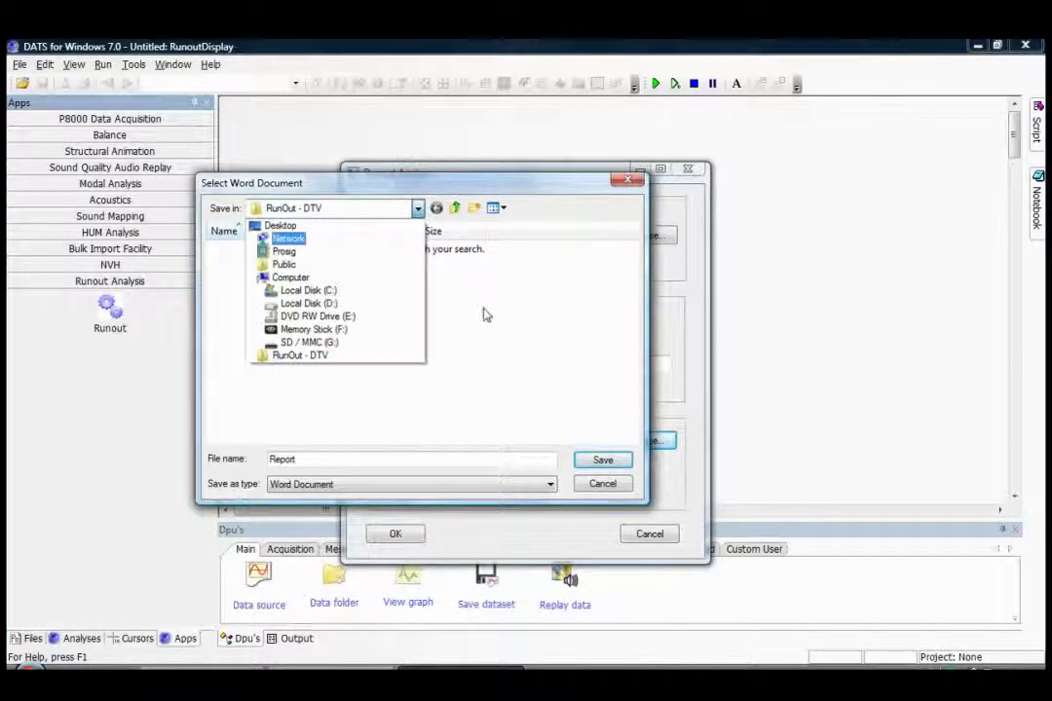
click(484, 312)
click(603, 460)
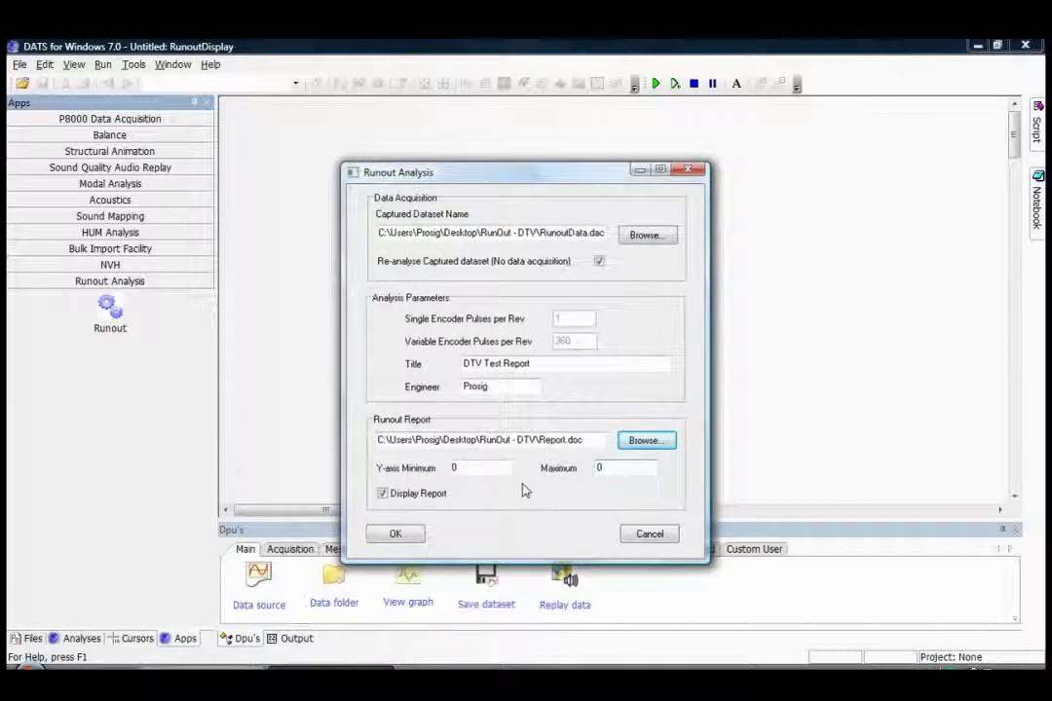
Set the Y-axis range from -50 to 50 and run the runout analysis.
double_click(481, 467)
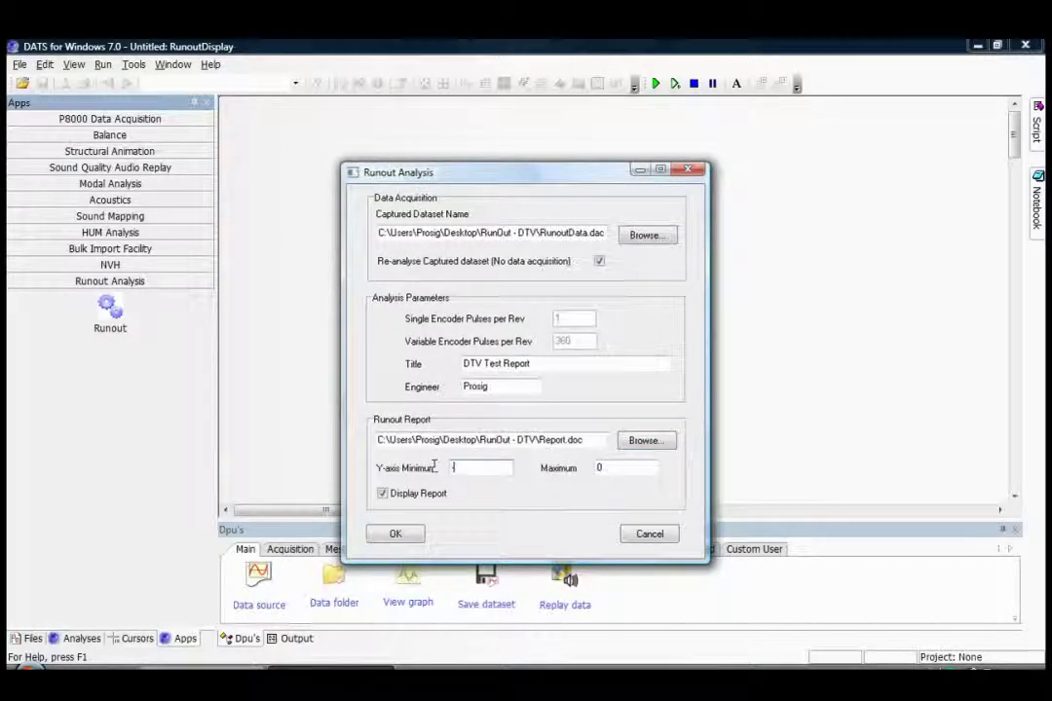
text(-50)
key(Tab)
text(50)
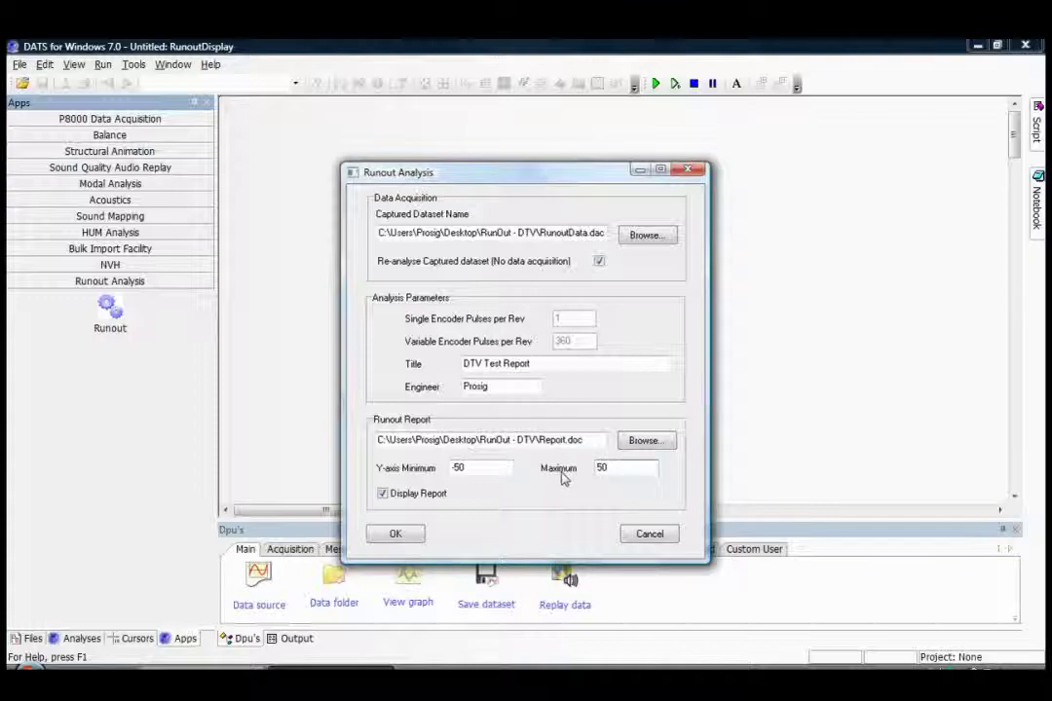
click(398, 535)
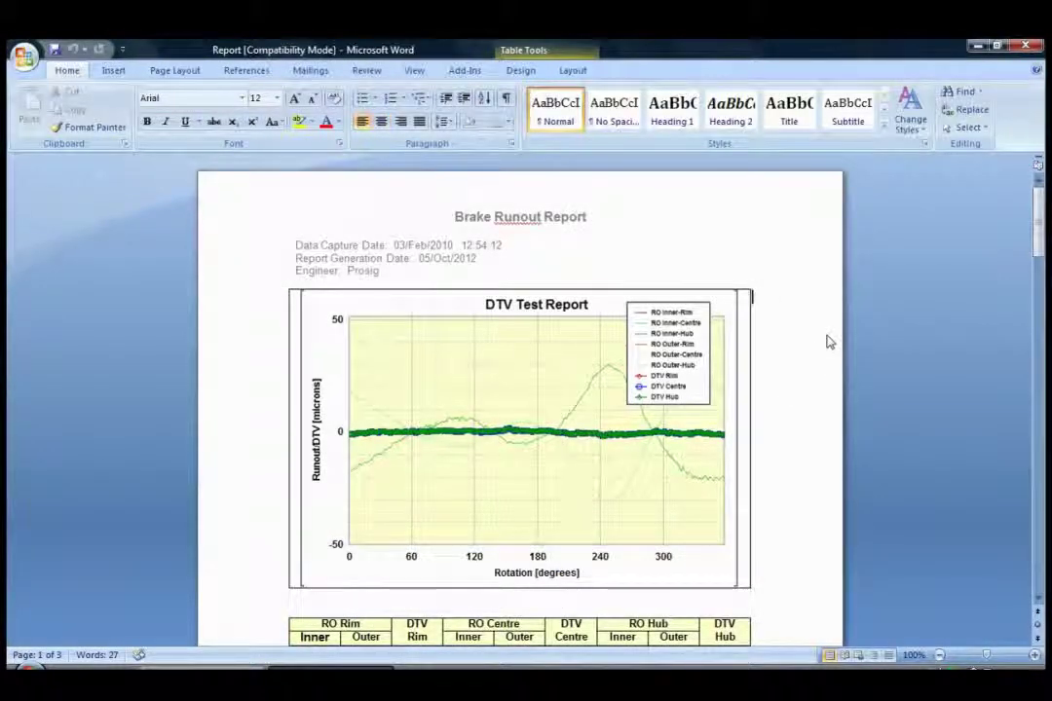
scroll(828, 343, down, 12)
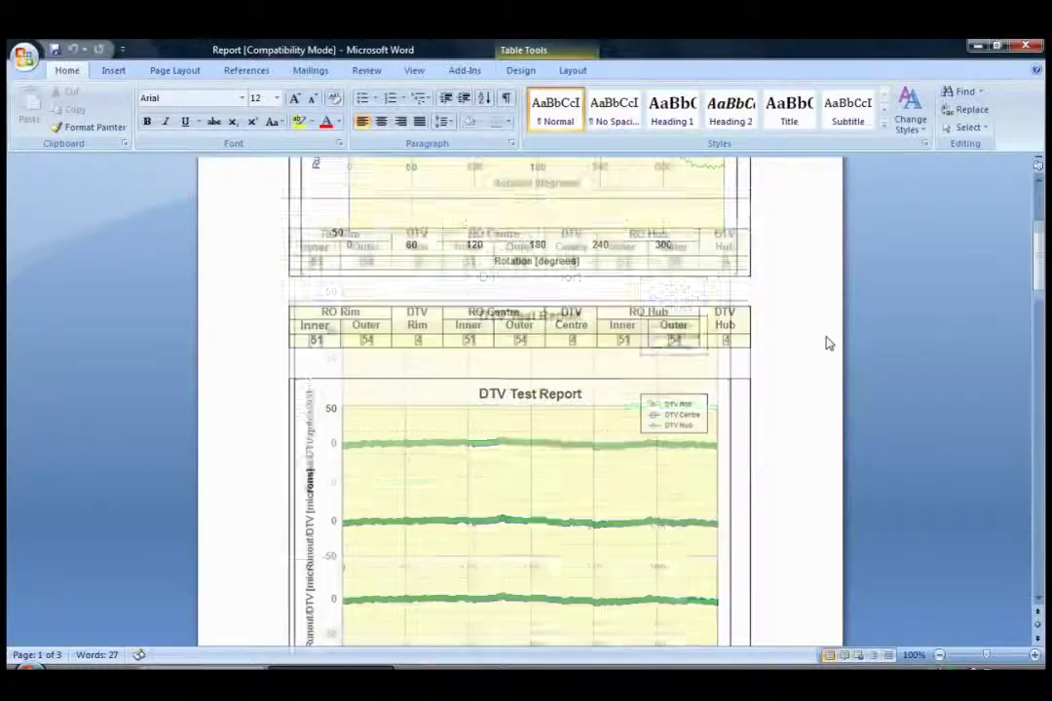
scroll(828, 343, down, 15)
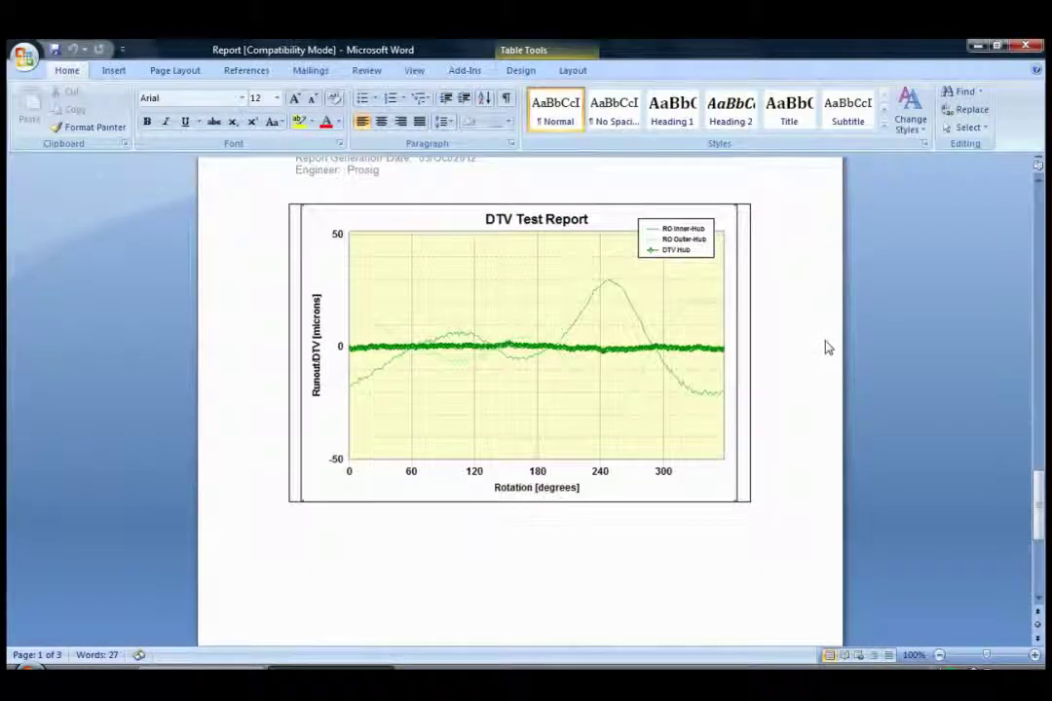
drag(1038, 477, 1040, 219)
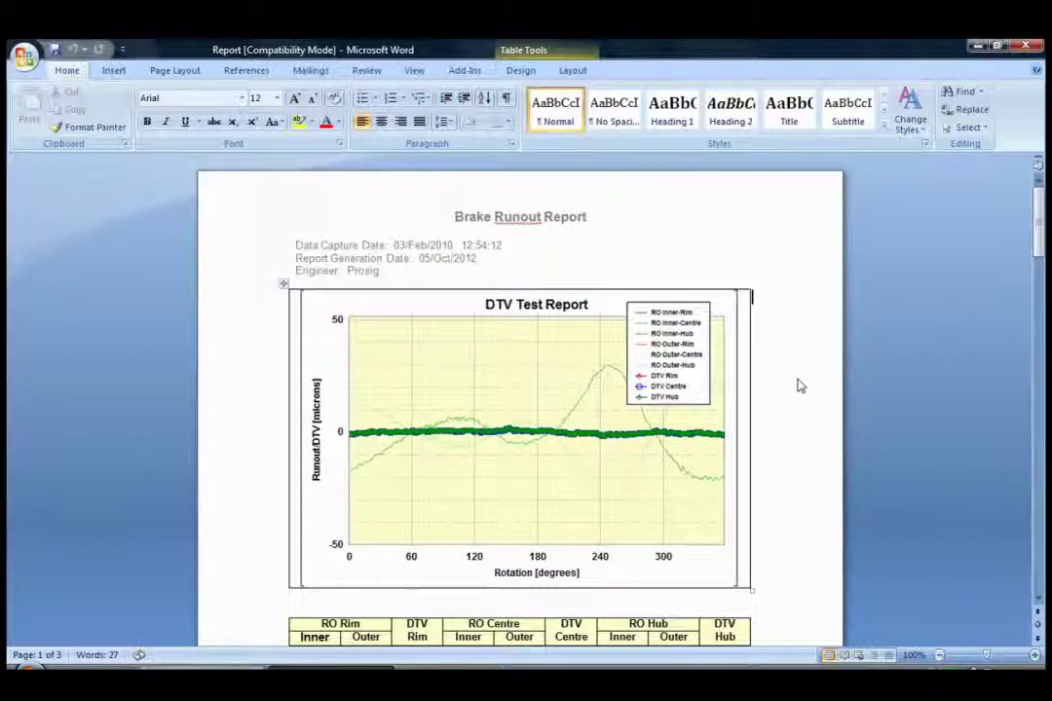
scroll(798, 386, down, 1)
scroll(799, 385, down, 2)
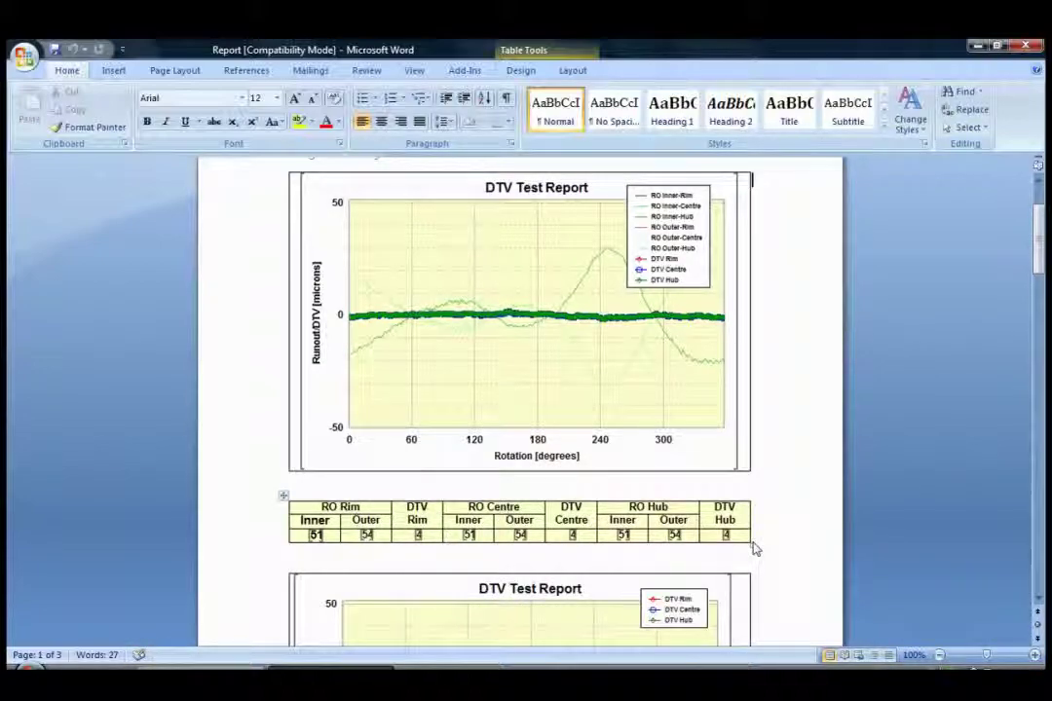
drag(748, 542, 304, 548)
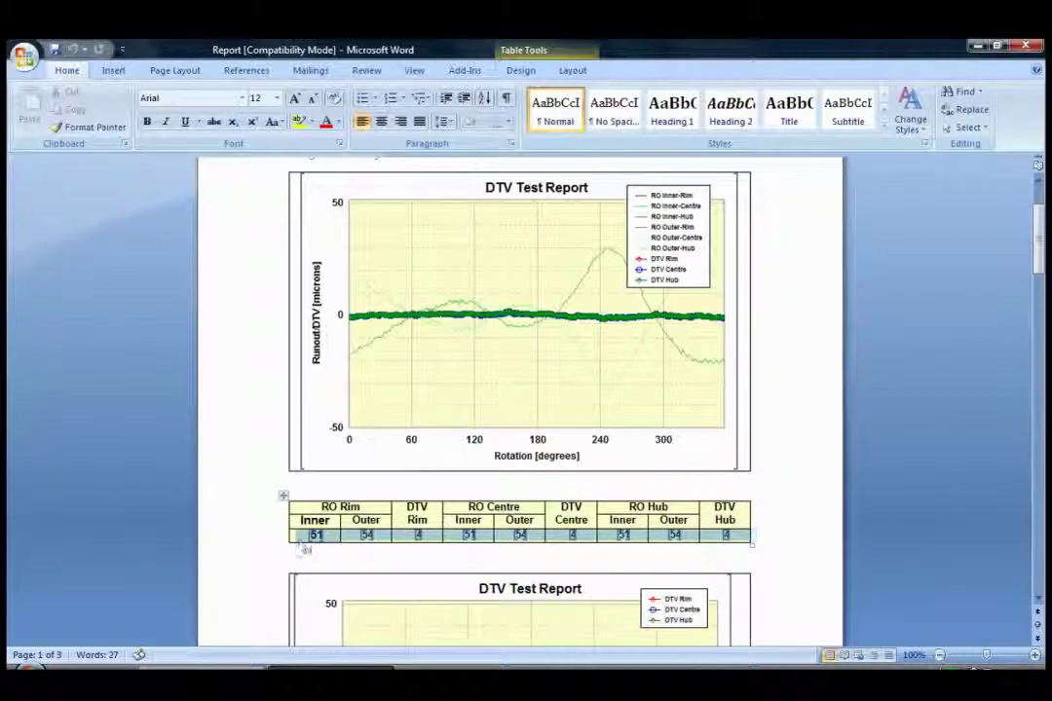
click(852, 526)
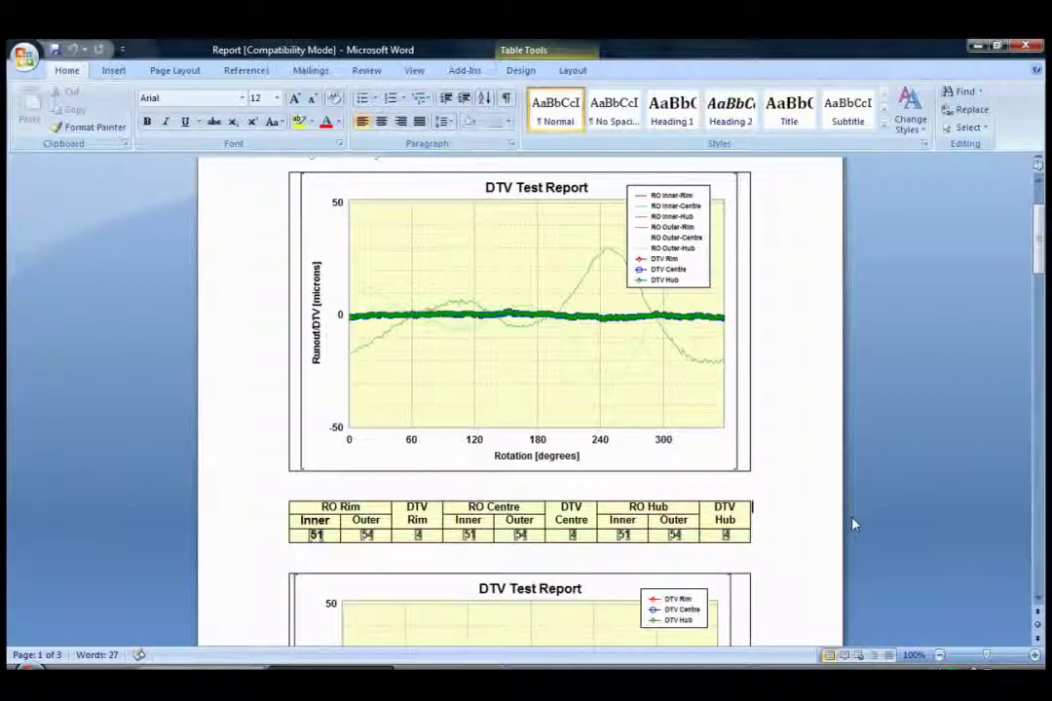
scroll(851, 525, down, 1)
scroll(851, 525, down, 7)
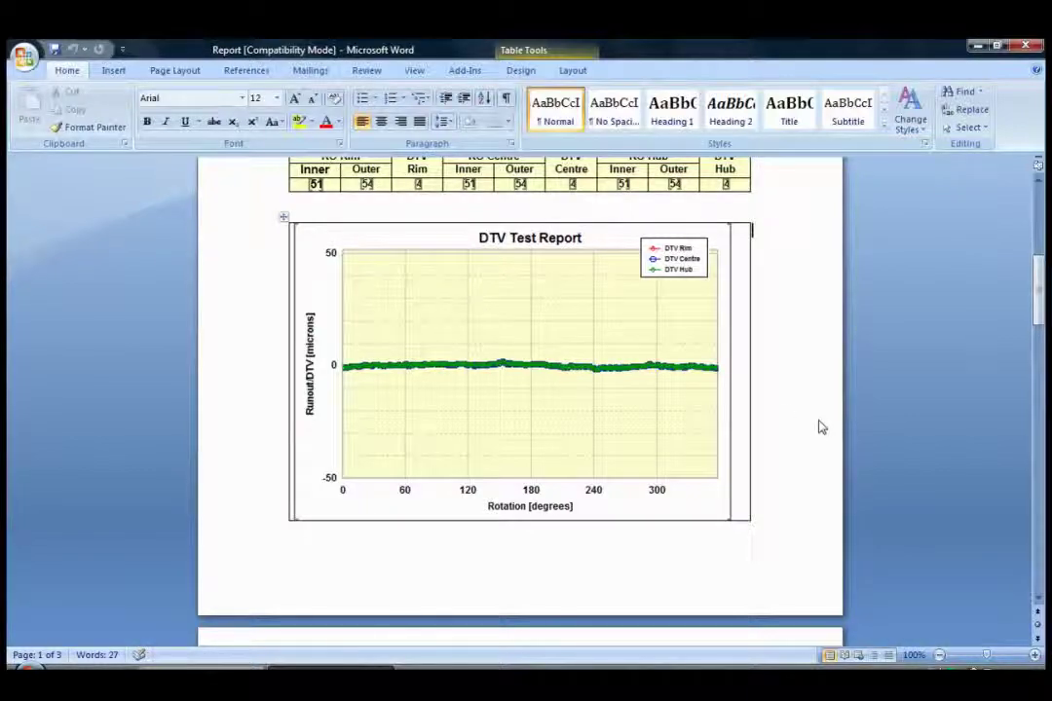
scroll(822, 428, down, 6)
scroll(822, 427, down, 4)
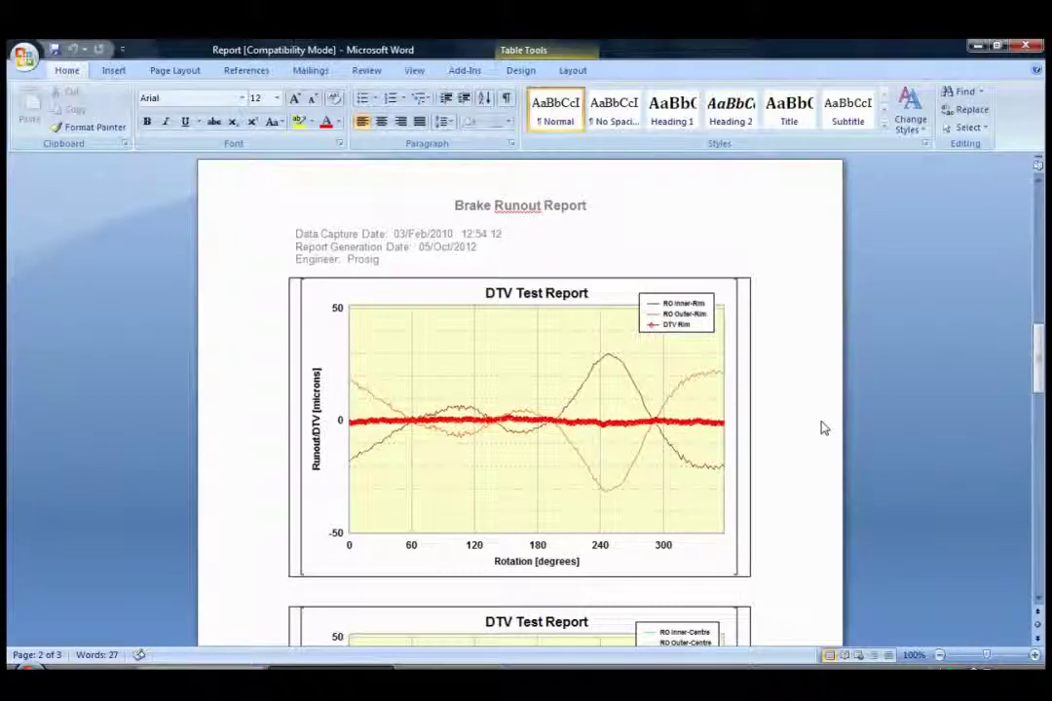
scroll(779, 421, down, 7)
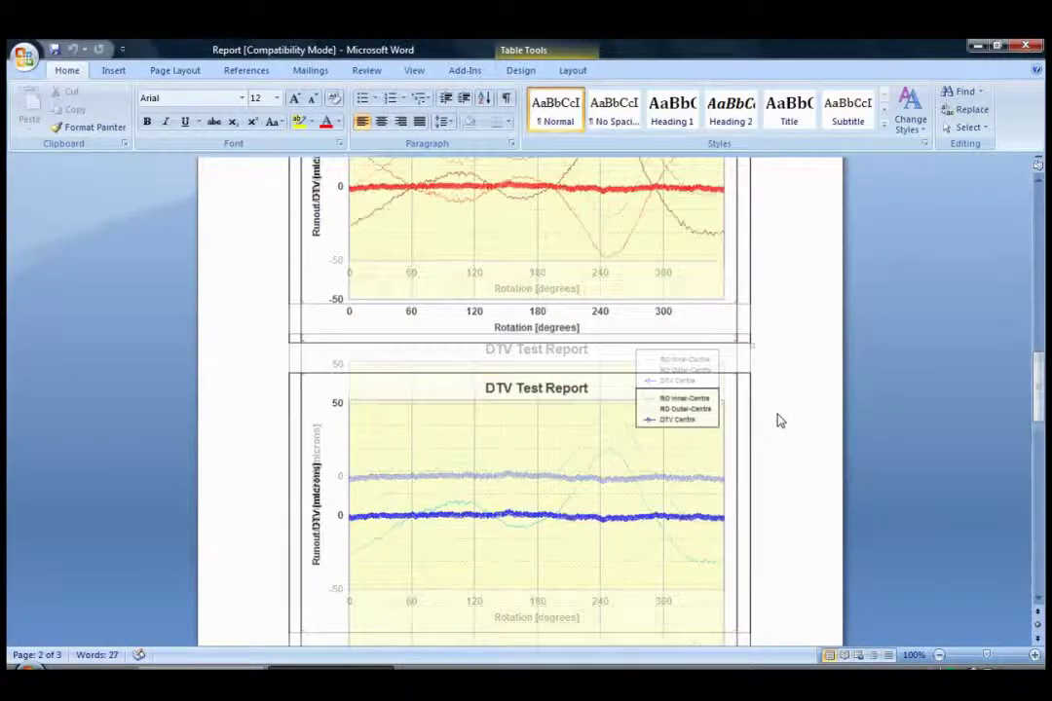
scroll(817, 444, down, 11)
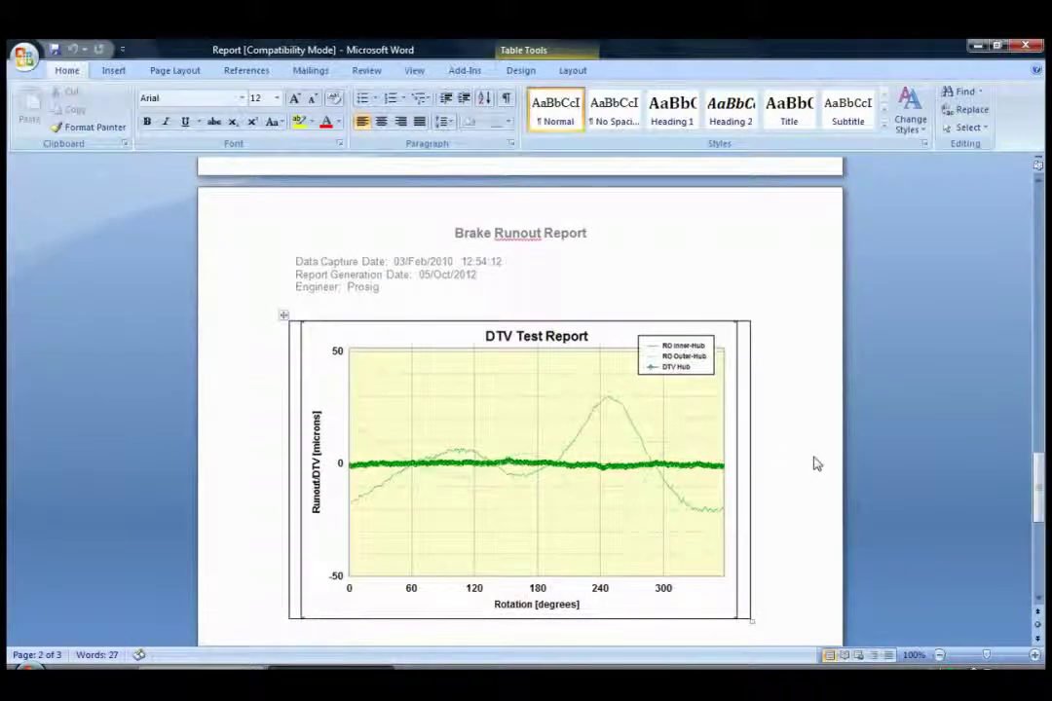
scroll(816, 465, up, 15)
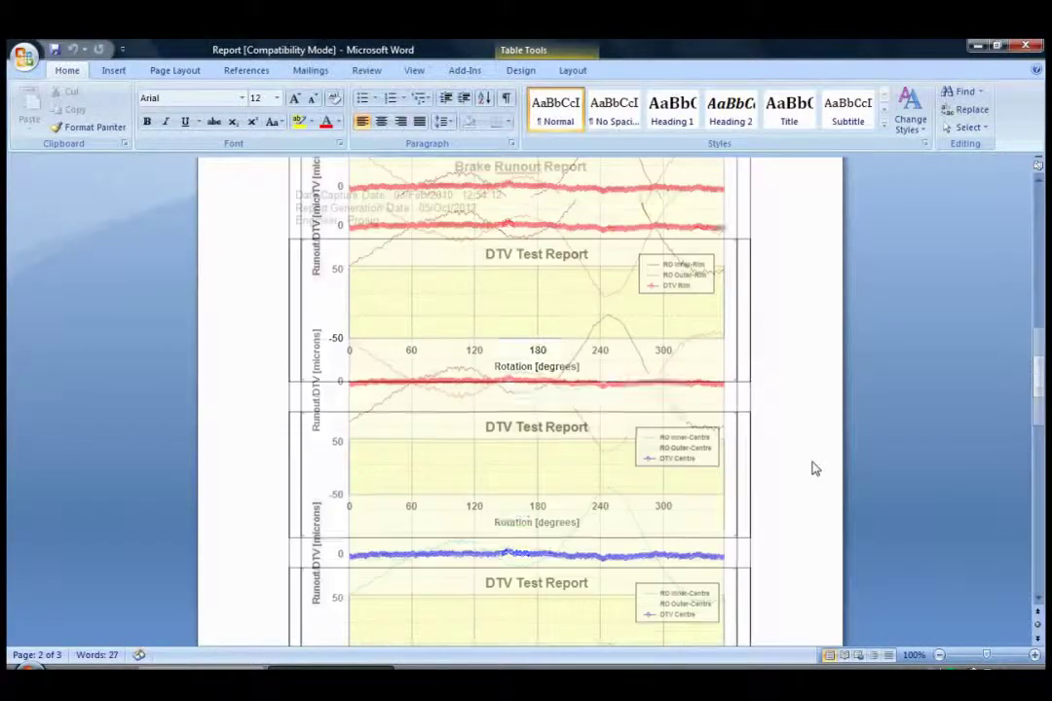
scroll(816, 469, up, 5)
scroll(816, 468, down, 14)
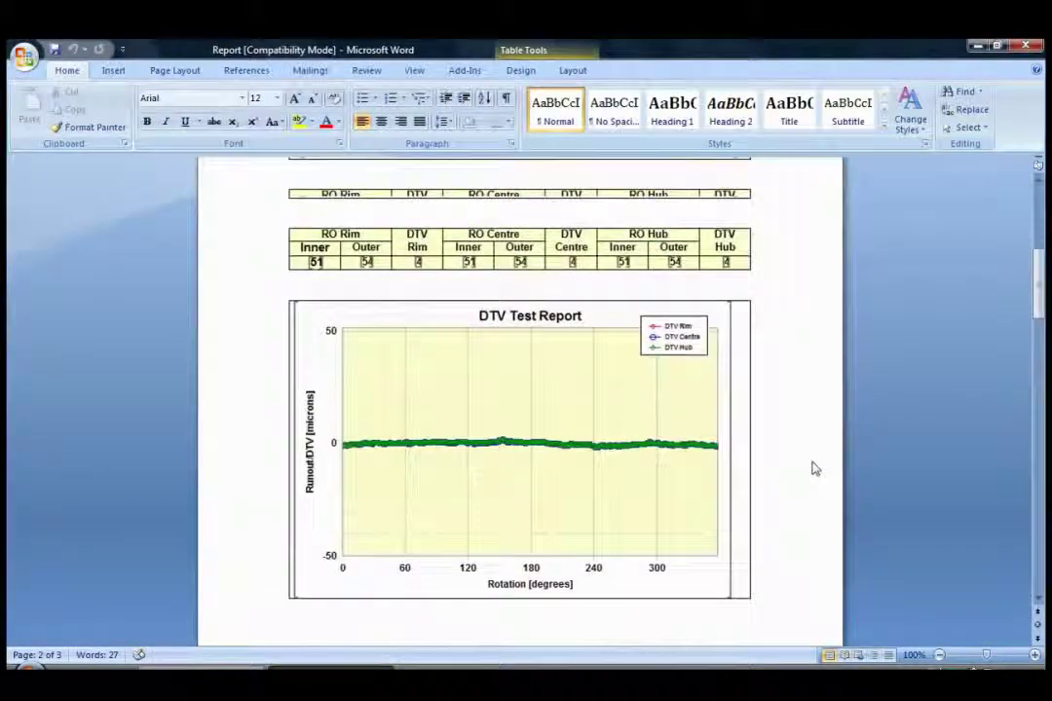
double_click(328, 476)
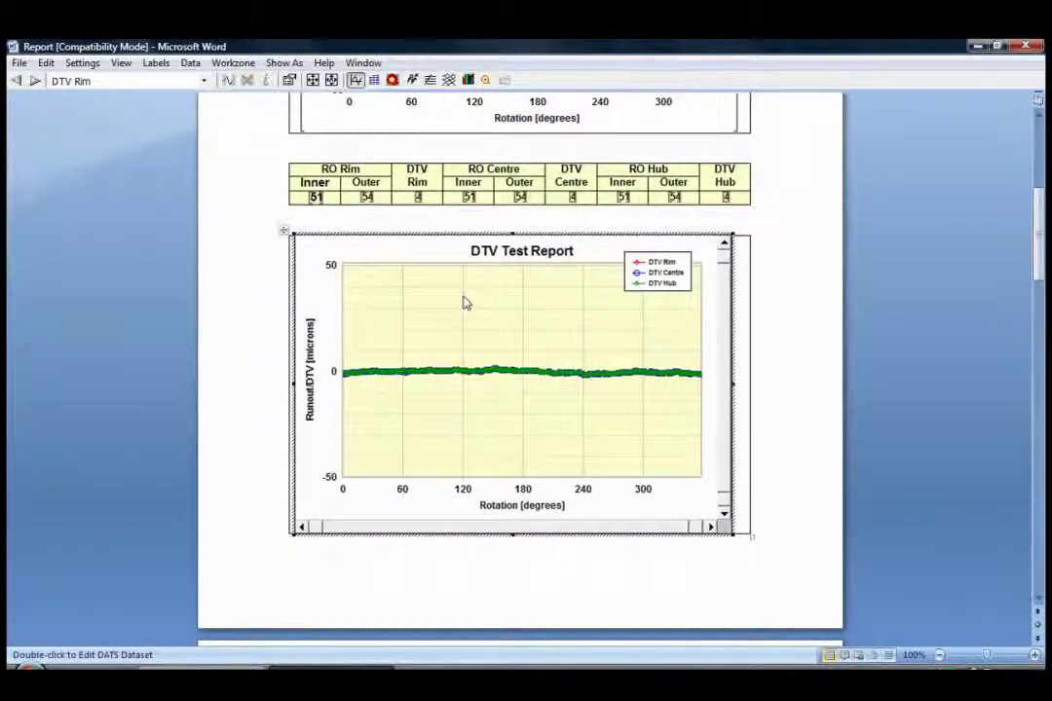
Give the DTV chart's vertical axis a linear range of -5 to 5, then leave chart editing.
double_click(333, 404)
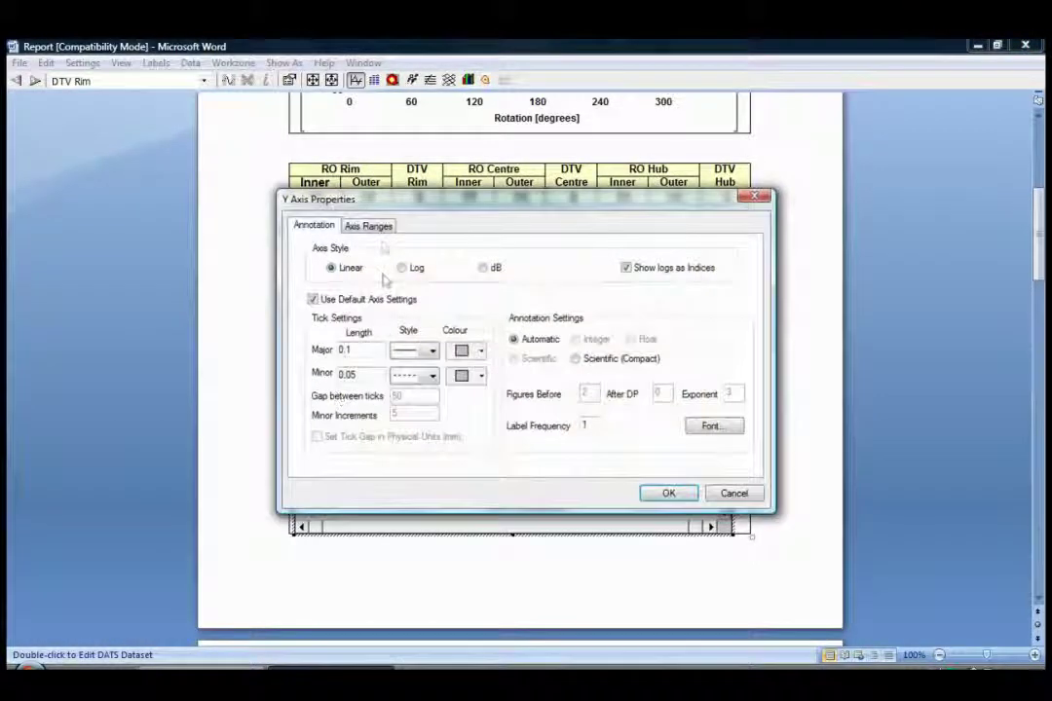
click(369, 226)
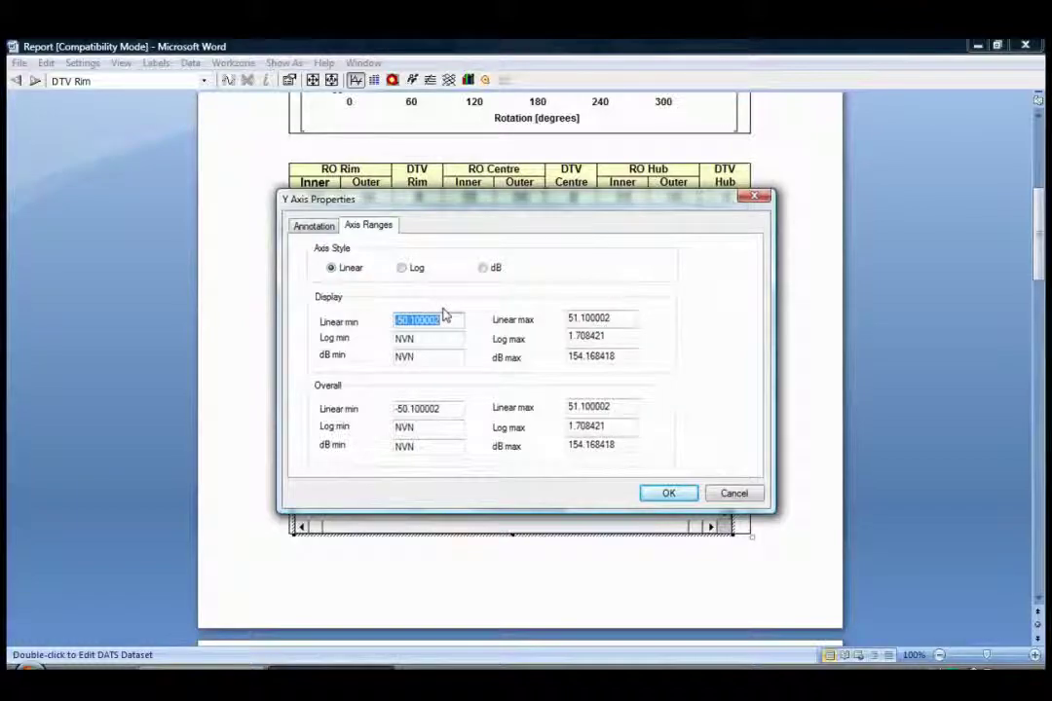
text(-5)
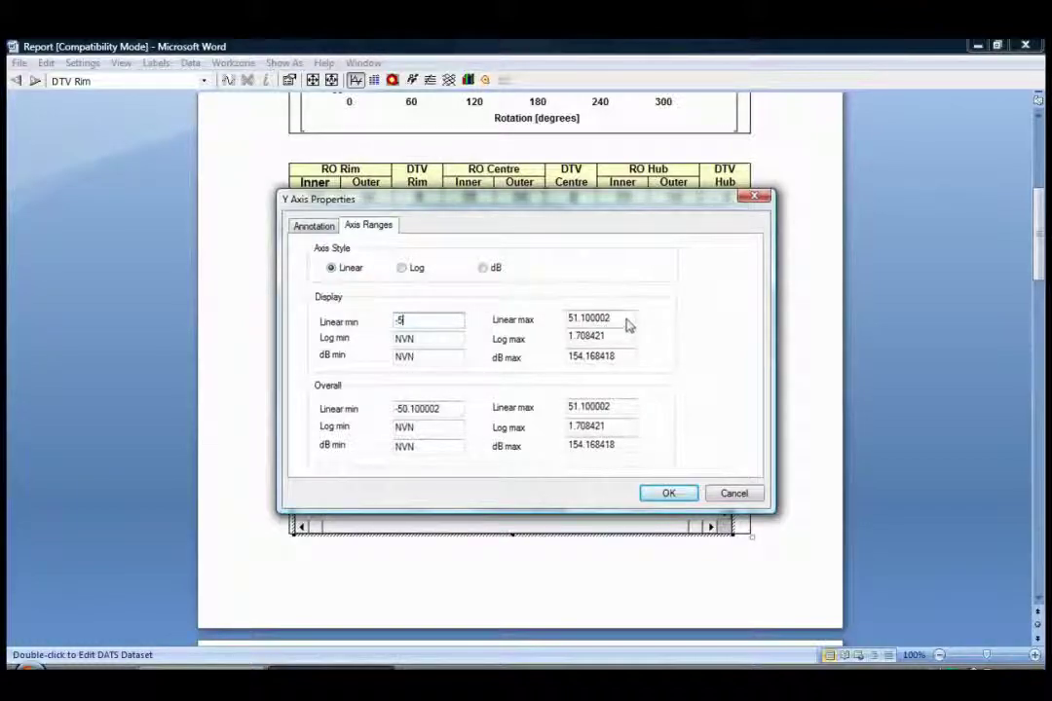
key(Tab)
text(5)
click(653, 494)
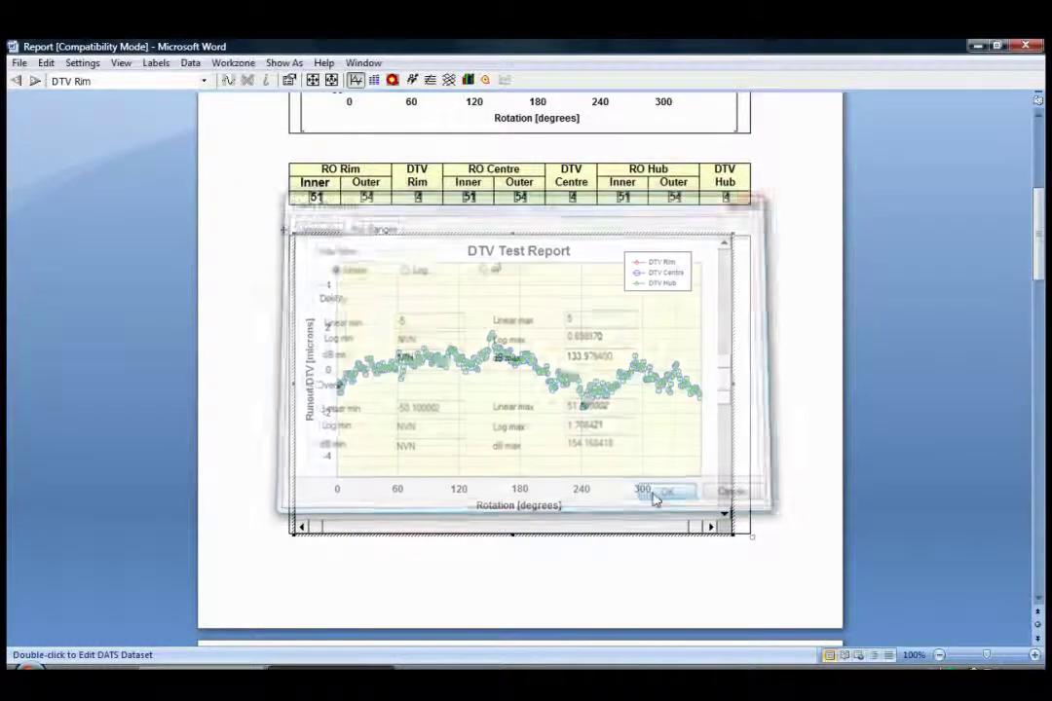
click(803, 339)
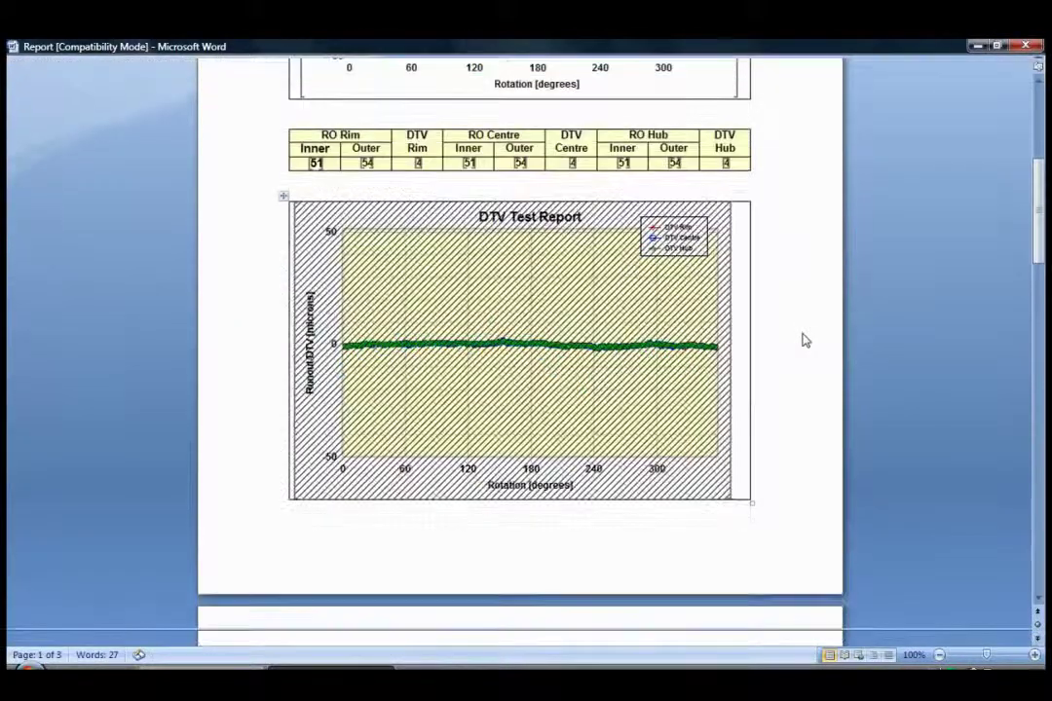